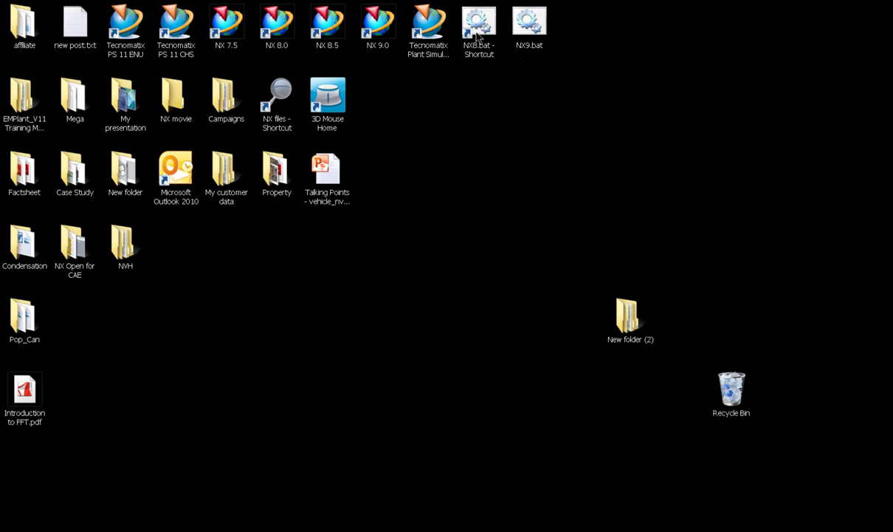
# Step: Start NX 8 from the NX8.bat shortcut on the desktop
pyautogui.doubleClick(477, 35)
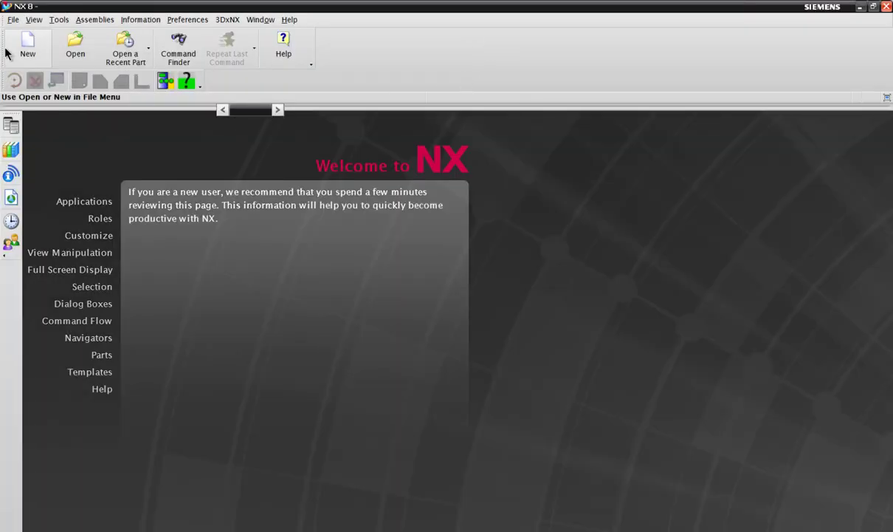
# Step: Create a new part from the Model template named sphere.prt
pyautogui.click(25, 46)
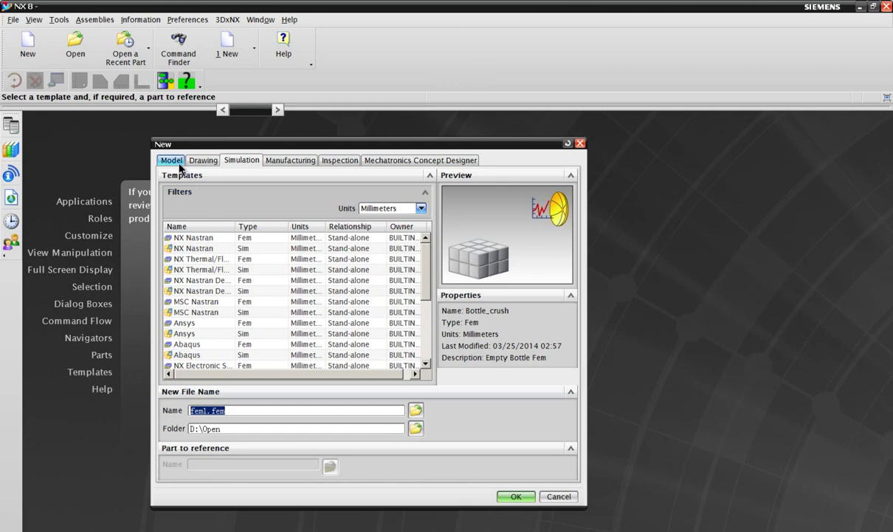
pyautogui.click(170, 160)
pyautogui.moveTo(215, 410); pyautogui.dragTo(186, 403)
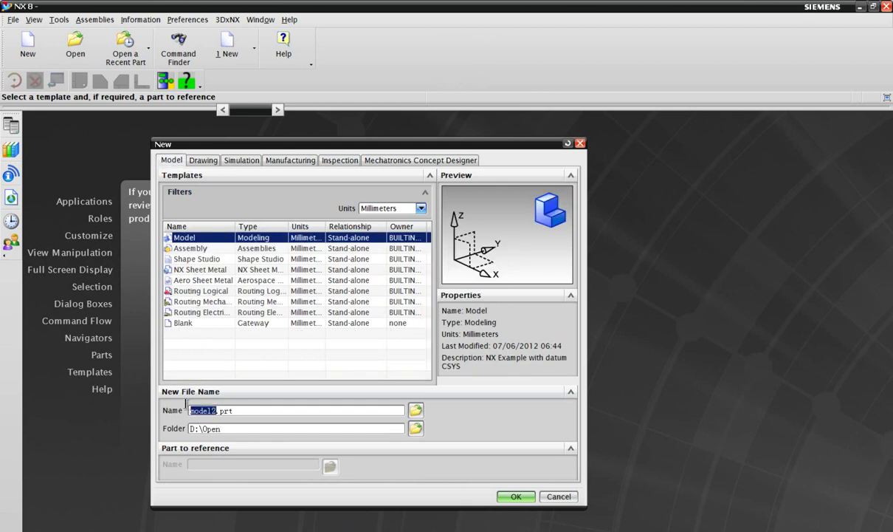
pyautogui.write('c')
pyautogui.click(515, 497)
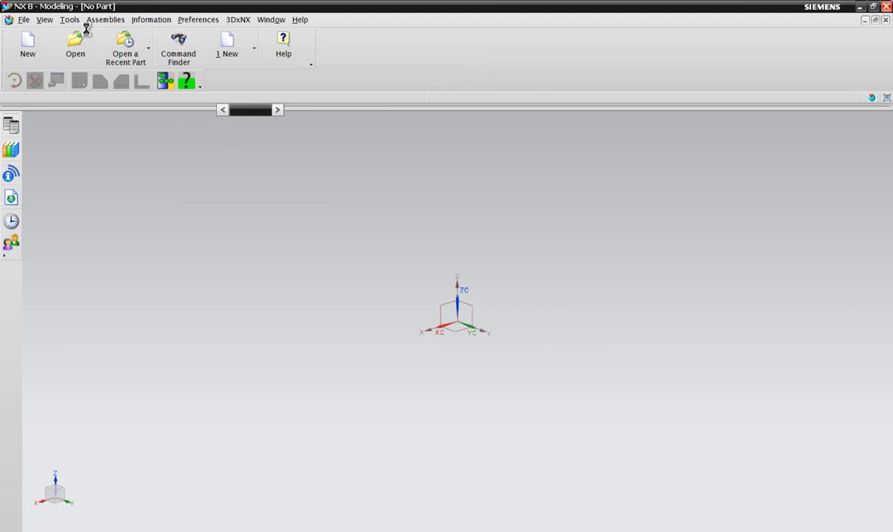
# Step: Insert a 100 mm diameter sphere at the origin, dismiss the Journal toolbar, and save sphere.prt
pyautogui.click(86, 20)
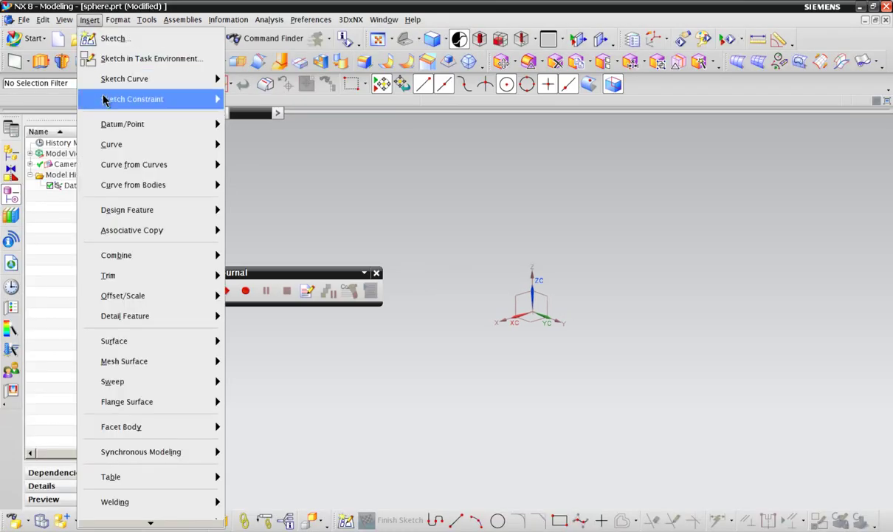
pyautogui.moveTo(148, 147)
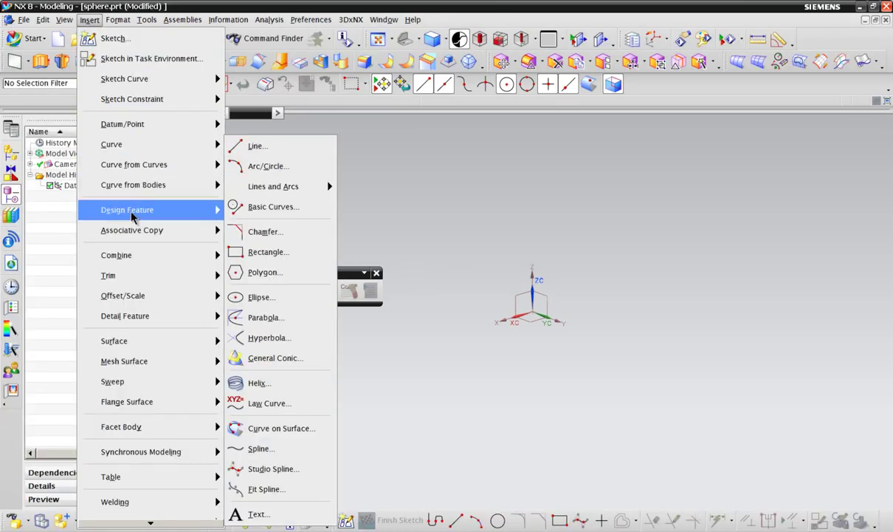
pyautogui.moveTo(185, 209)
pyautogui.click(260, 289)
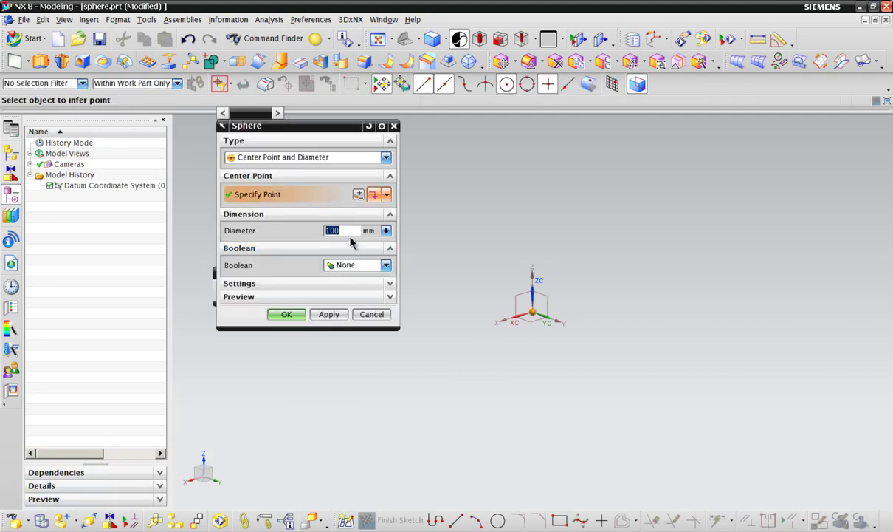
pyautogui.click(288, 314)
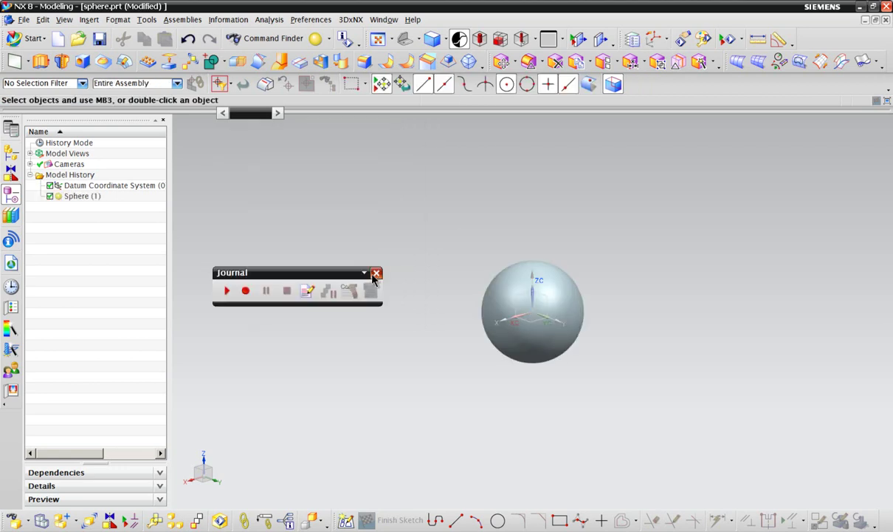
pyautogui.click(374, 272)
pyautogui.click(99, 39)
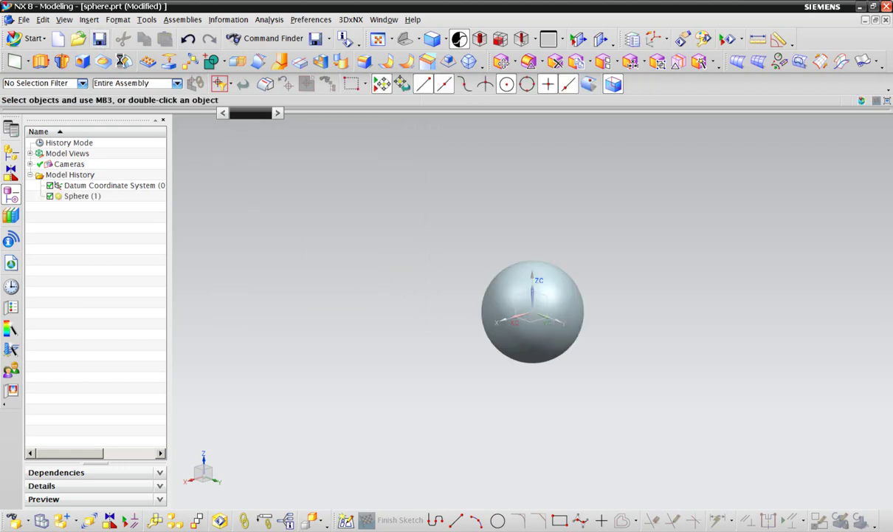
# Step: Create a second Model-template part named triangle.prt
pyautogui.click(58, 41)
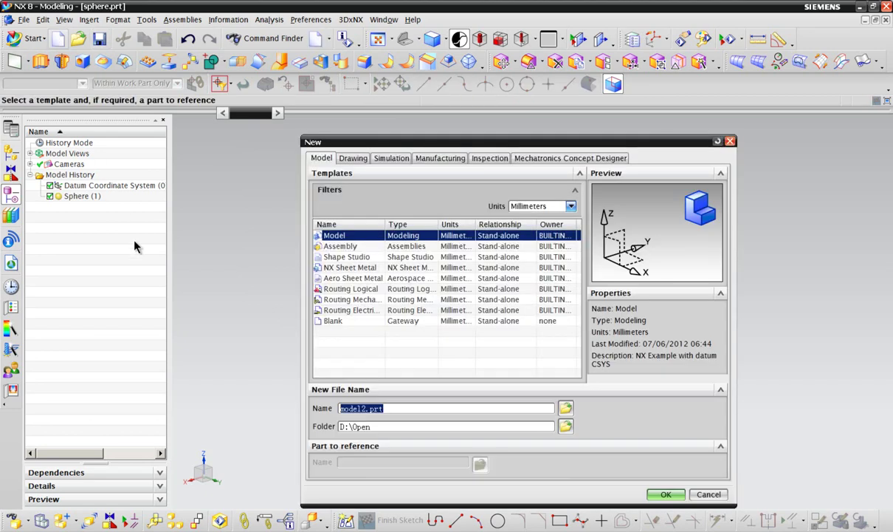
pyautogui.doubleClick(362, 408)
pyautogui.write('trialngle')
pyautogui.click(671, 496)
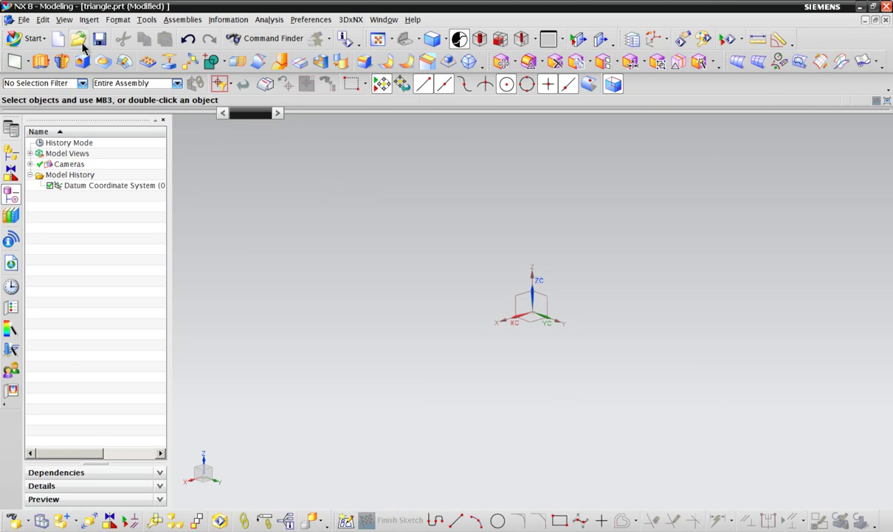
# Step: For an extrusion, sketch a closed three-line triangle on the datum plane and finish the sketch
pyautogui.click(41, 61)
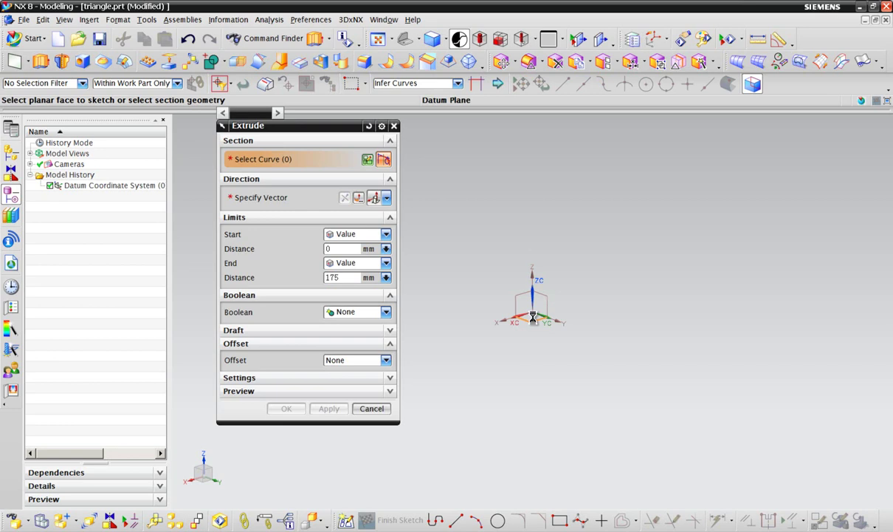
pyautogui.click(499, 324)
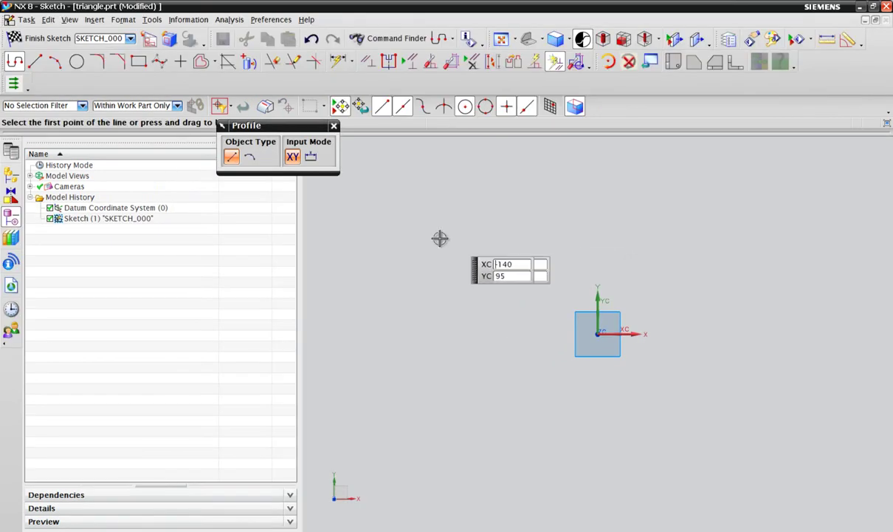
pyautogui.click(551, 221)
pyautogui.click(428, 398)
pyautogui.click(725, 397)
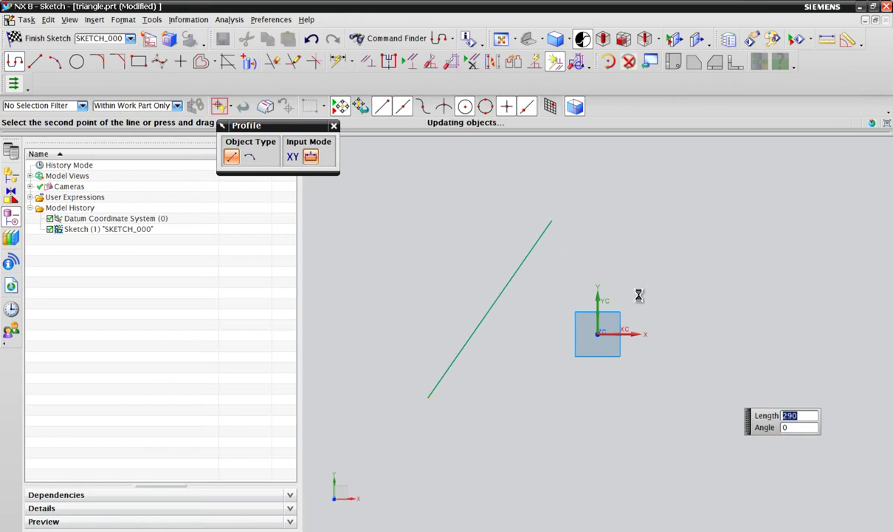
pyautogui.click(556, 223)
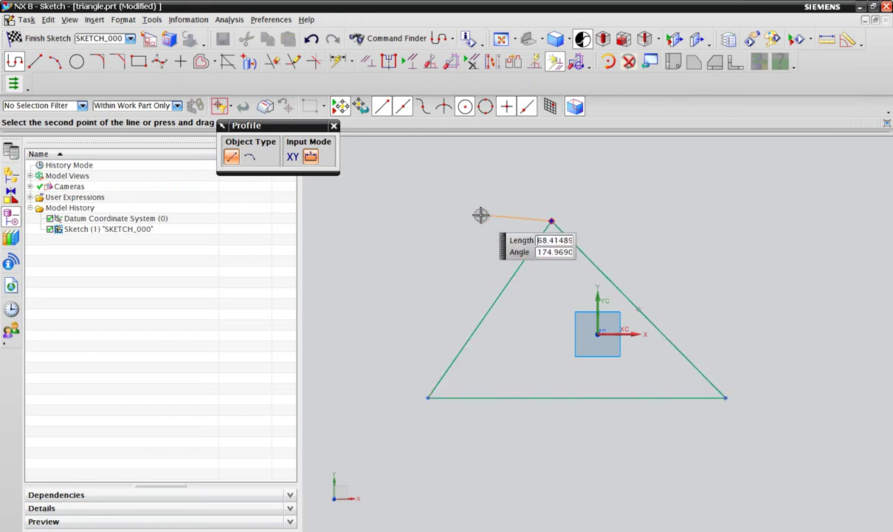
pyautogui.rightClick(426, 203)
pyautogui.click(476, 111)
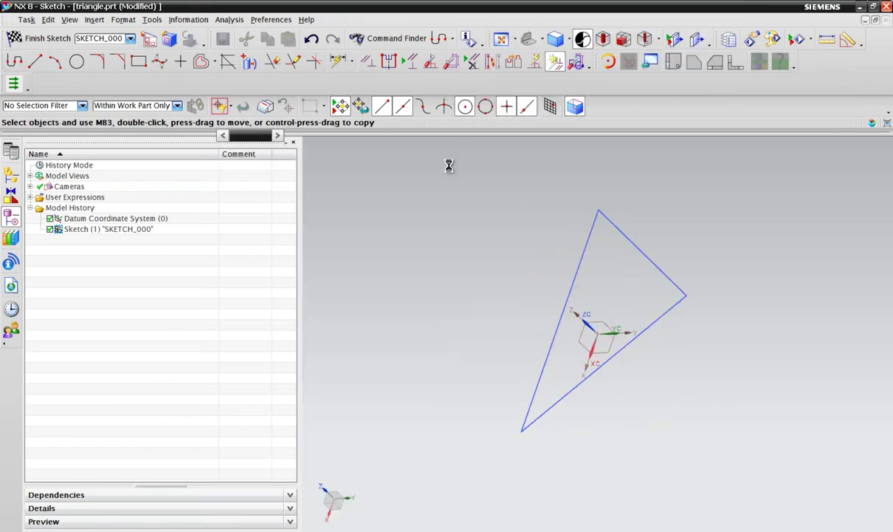
pyautogui.press('x')
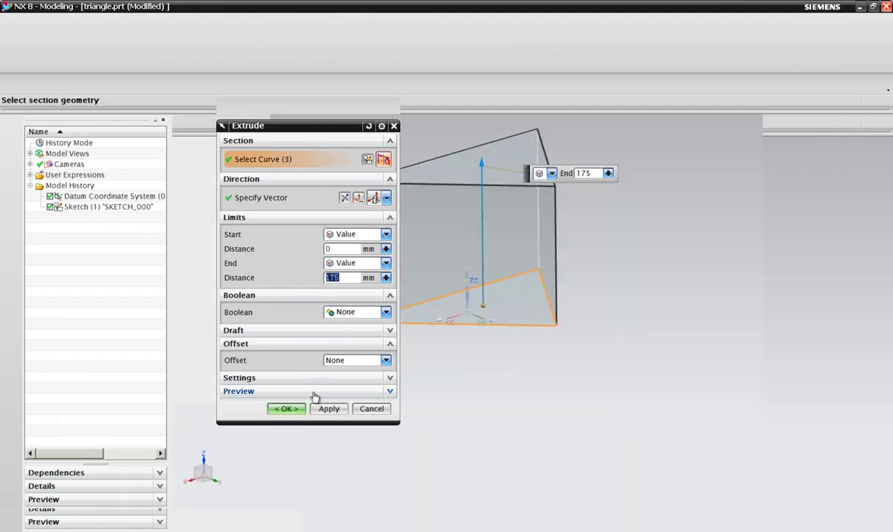
# Step: Extrude the triangle sketch 175 mm into a prism and save triangle.prt
pyautogui.click(287, 408)
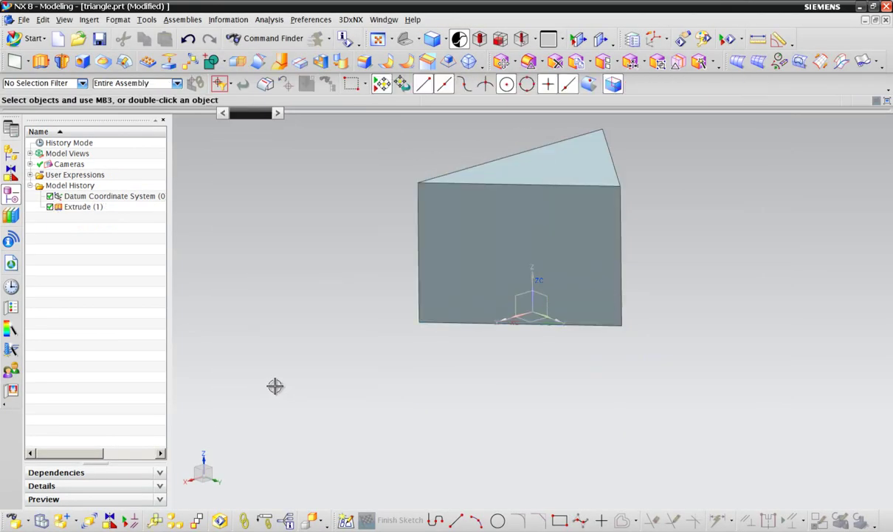
pyautogui.click(100, 39)
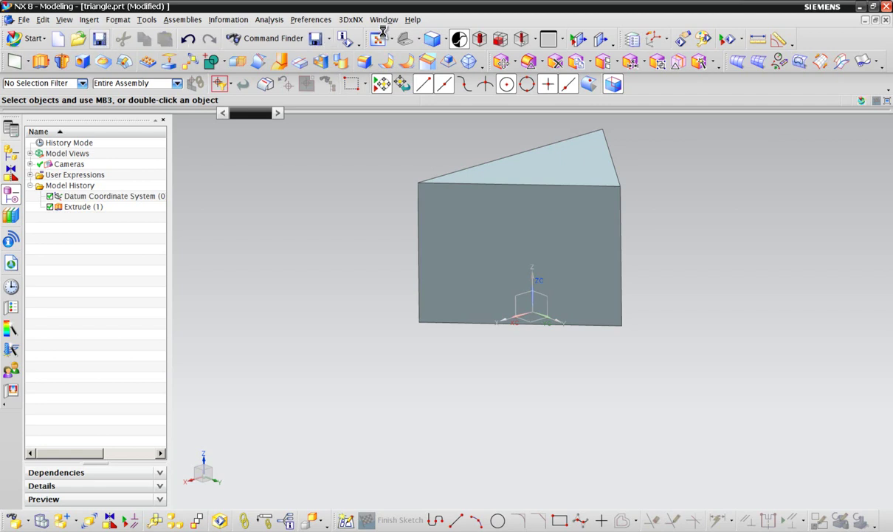
# Step: Switch the displayed part to sphere.prt and back to triangle.prt from the Window menu
pyautogui.click(385, 21)
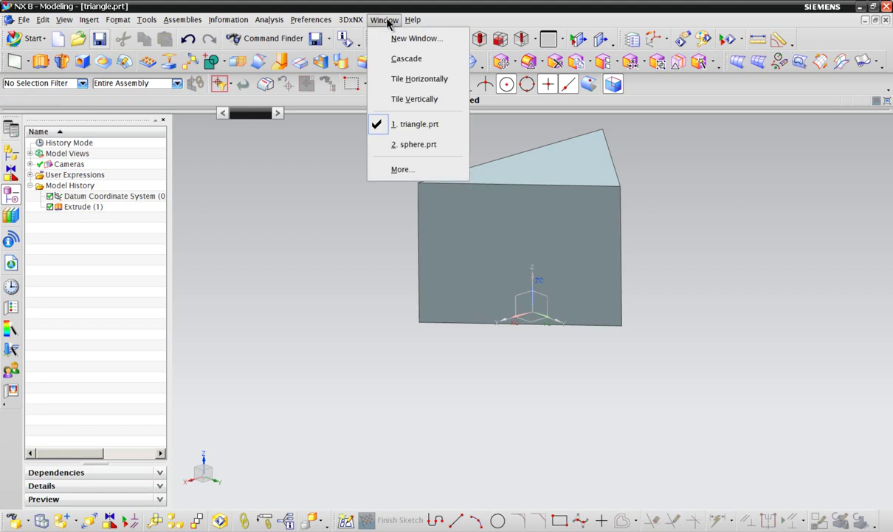
pyautogui.click(378, 144)
pyautogui.click(387, 20)
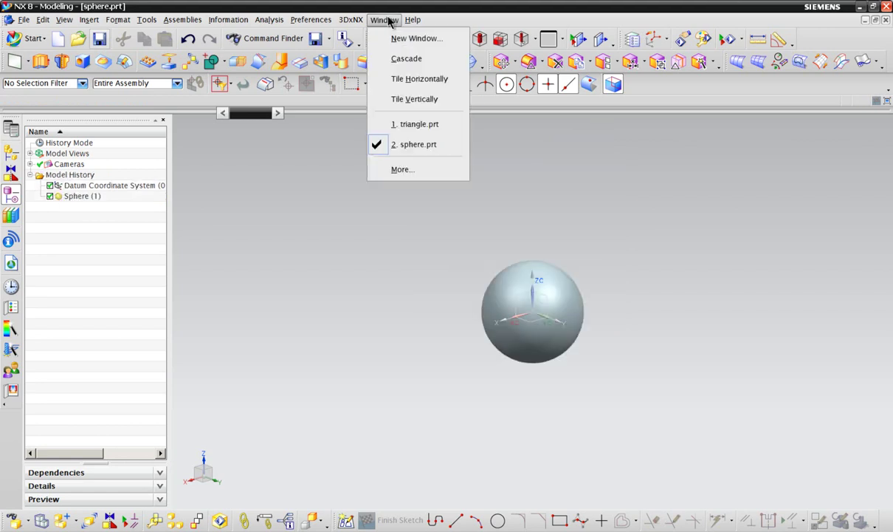
pyautogui.click(396, 124)
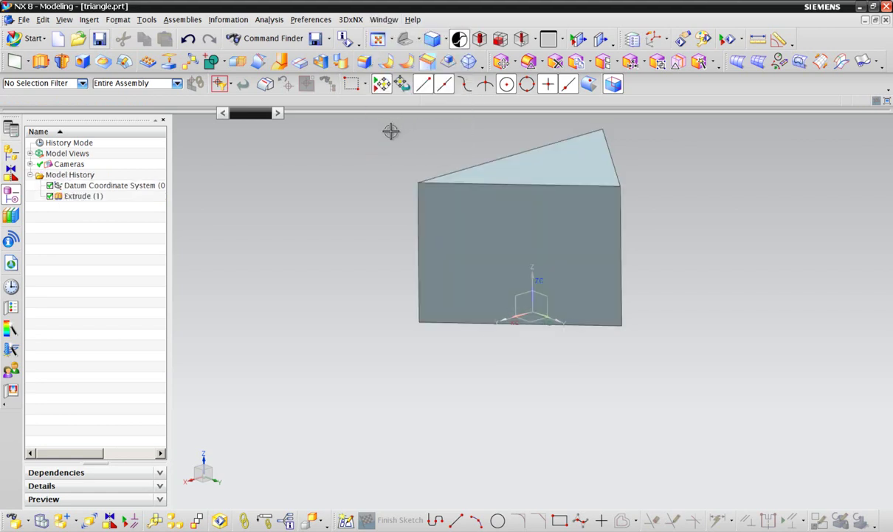
# Step: Show the Assembly Navigator with the triangle part selected, then display 2. sphere.prt
pyautogui.click(11, 153)
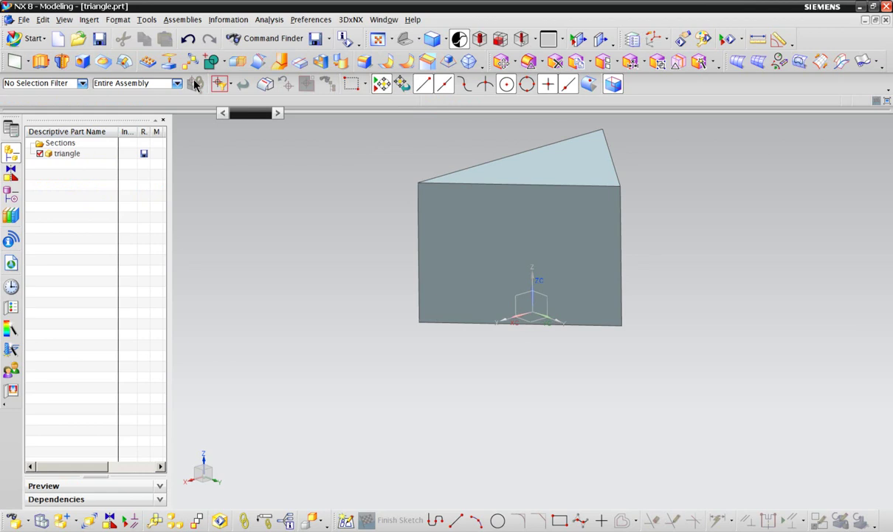
pyautogui.click(69, 158)
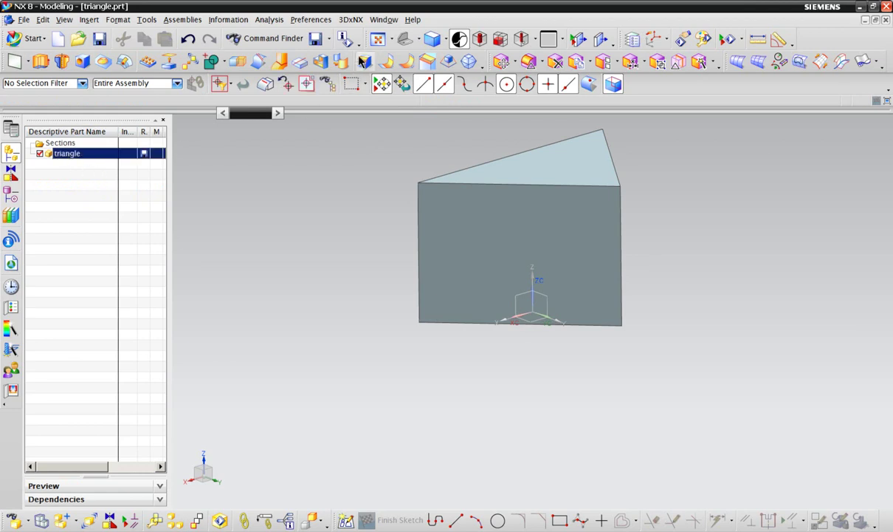
pyautogui.click(384, 20)
pyautogui.click(414, 145)
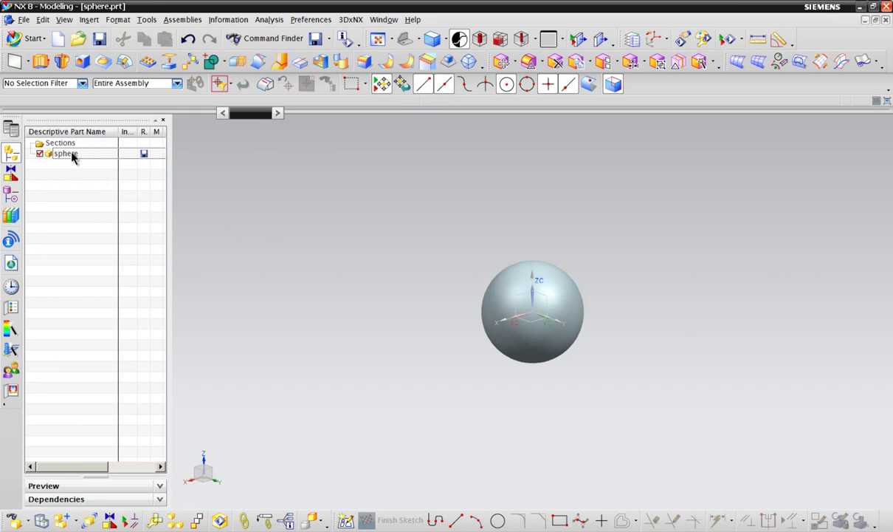
# Step: Add triangle.prt as a component with Move positioning, keeping the Inferred Point type
pyautogui.click(75, 521)
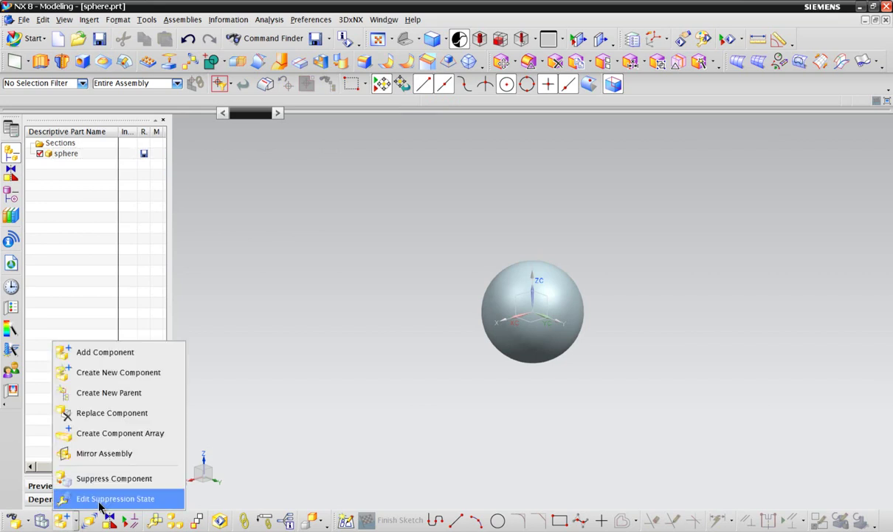
pyautogui.click(152, 361)
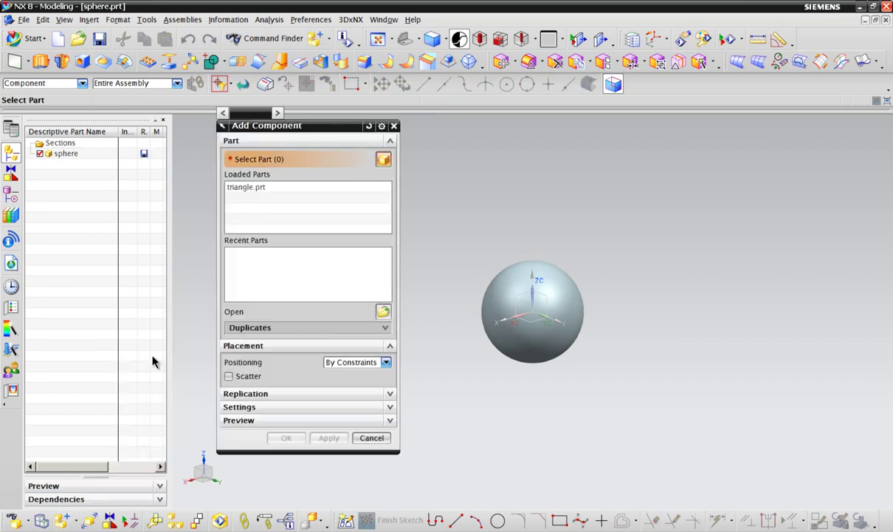
pyautogui.click(243, 189)
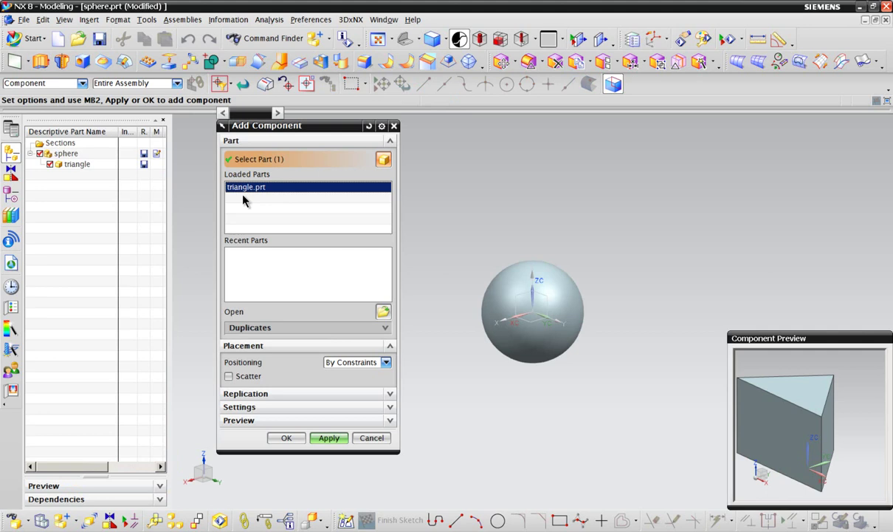
pyautogui.click(338, 363)
pyautogui.click(344, 403)
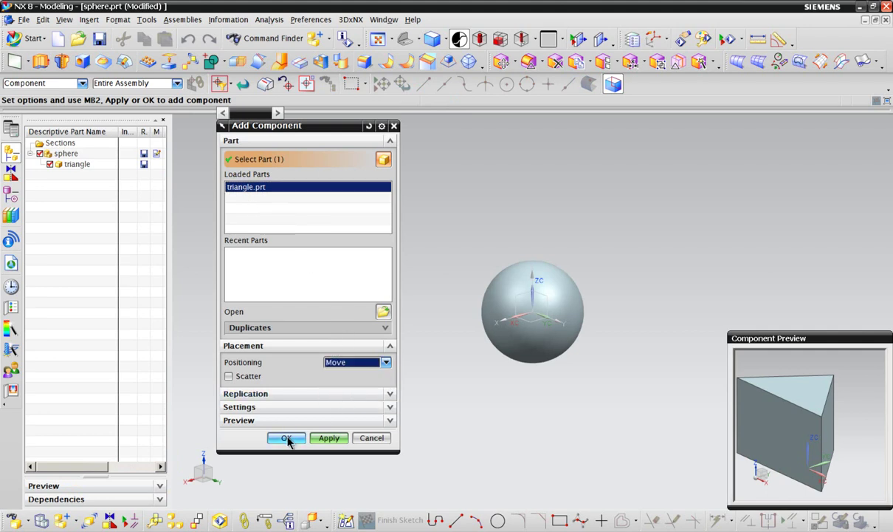
pyautogui.click(287, 439)
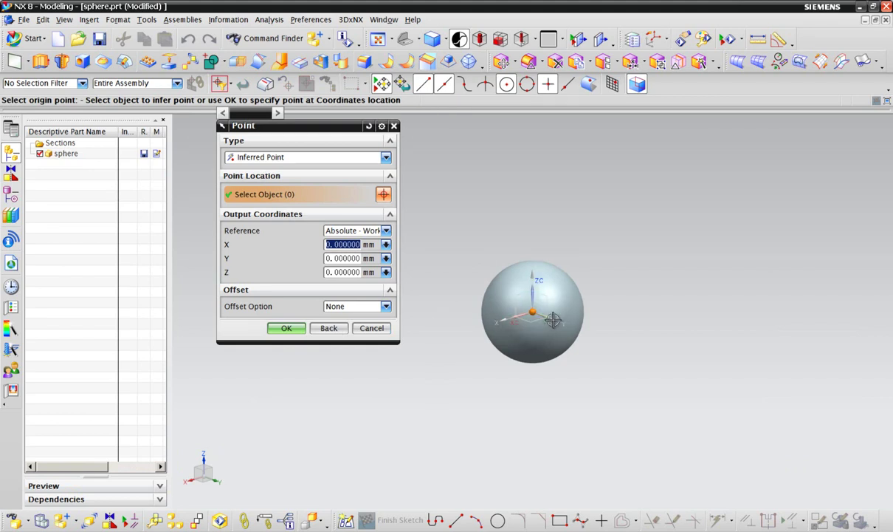
pyautogui.click(347, 158)
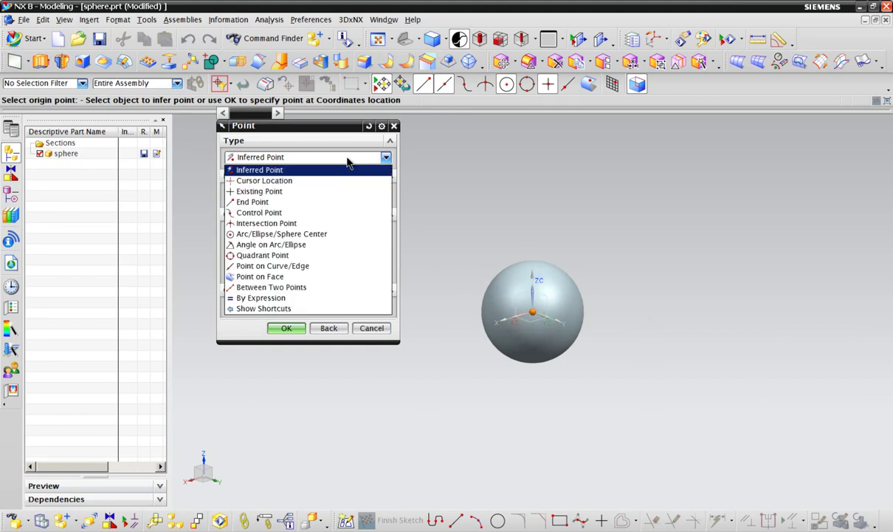
pyautogui.click(310, 170)
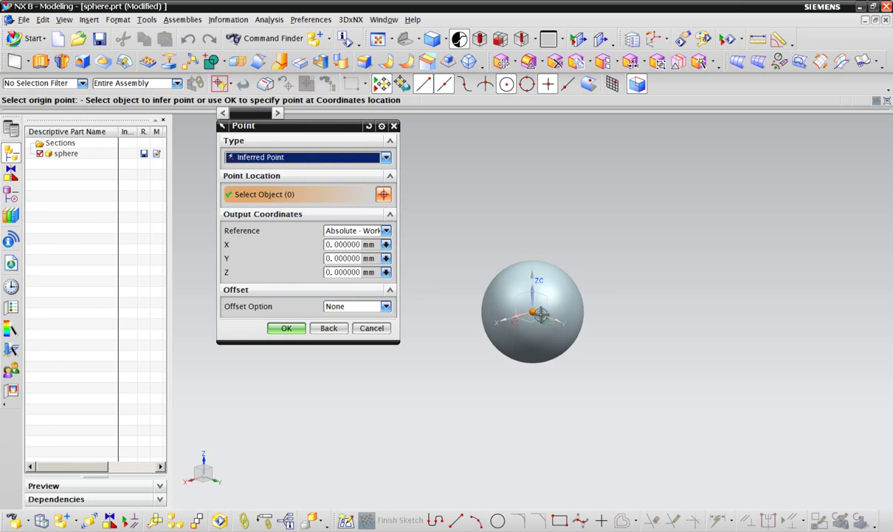
# Step: Place the triangle at the origin and lower it 55 mm (Z 87.5 to 32.5) beside the sphere
pyautogui.middleClick(627, 326)
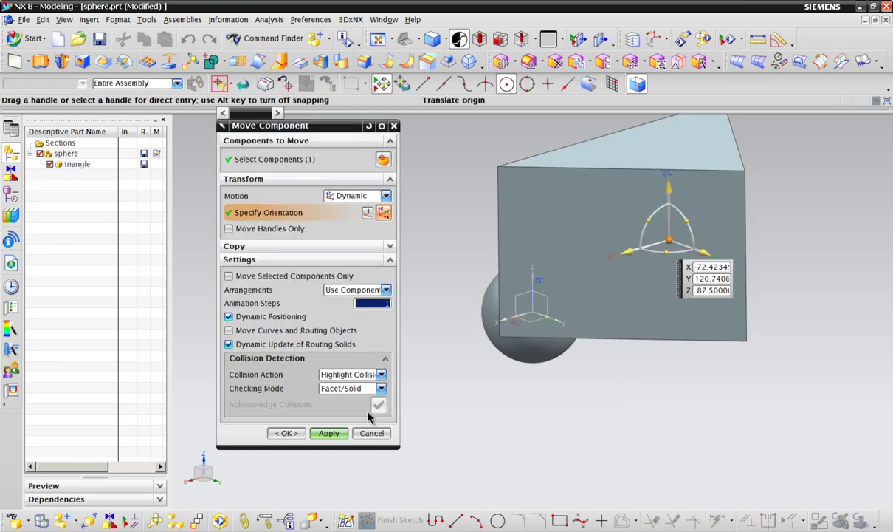
pyautogui.moveTo(668, 193); pyautogui.dragTo(773, 315)
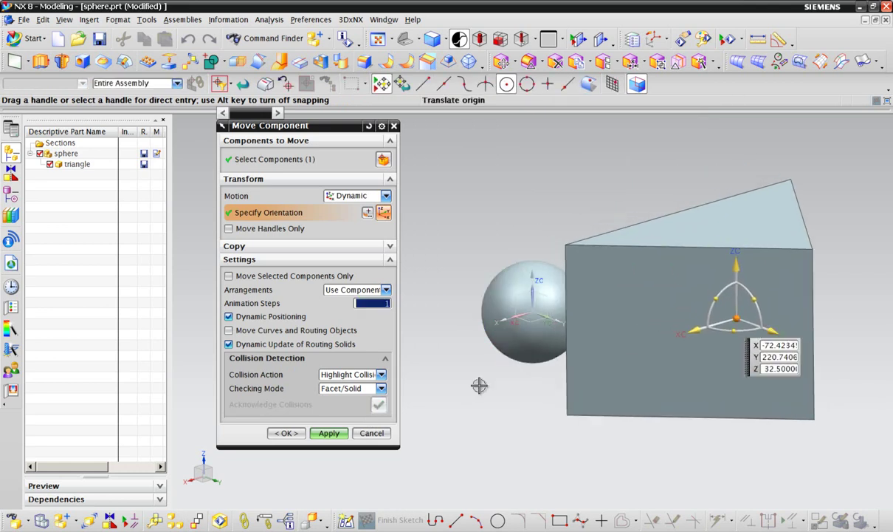
pyautogui.click(292, 433)
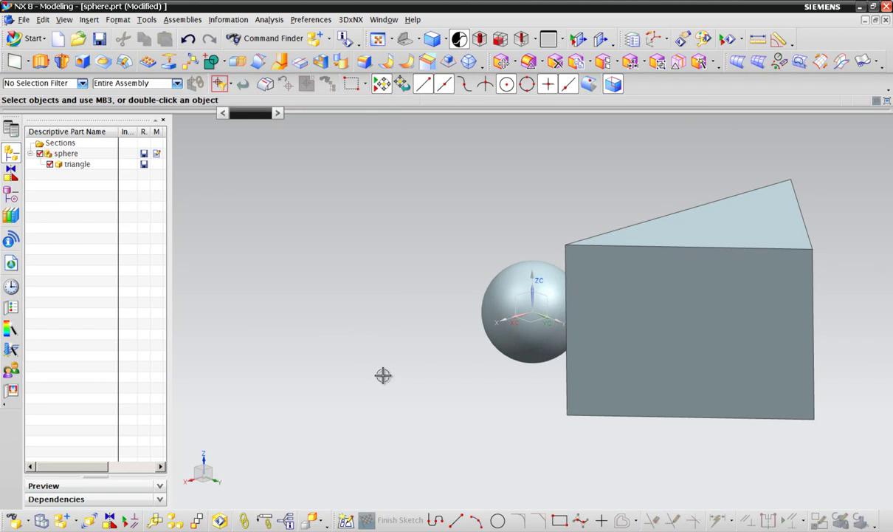
pyautogui.moveTo(385, 375); pyautogui.dragTo(297, 301, button='middle')
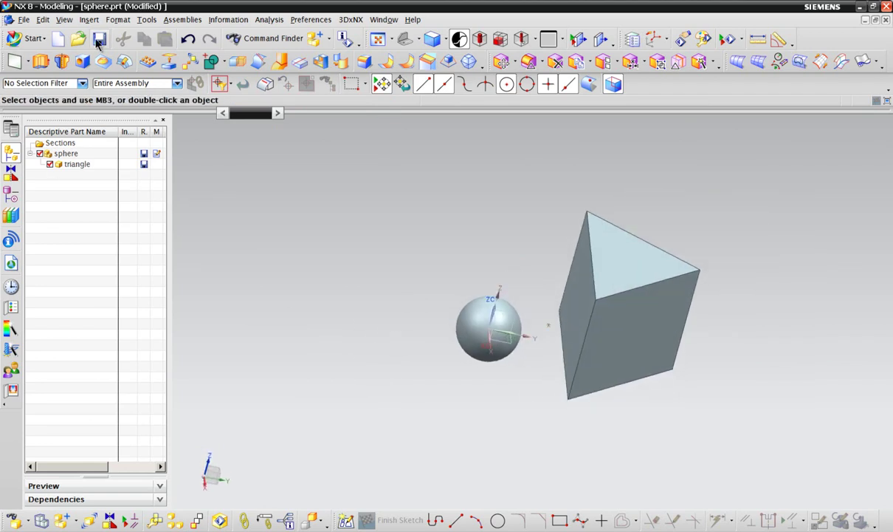
pyautogui.click(81, 154)
pyautogui.click(76, 165)
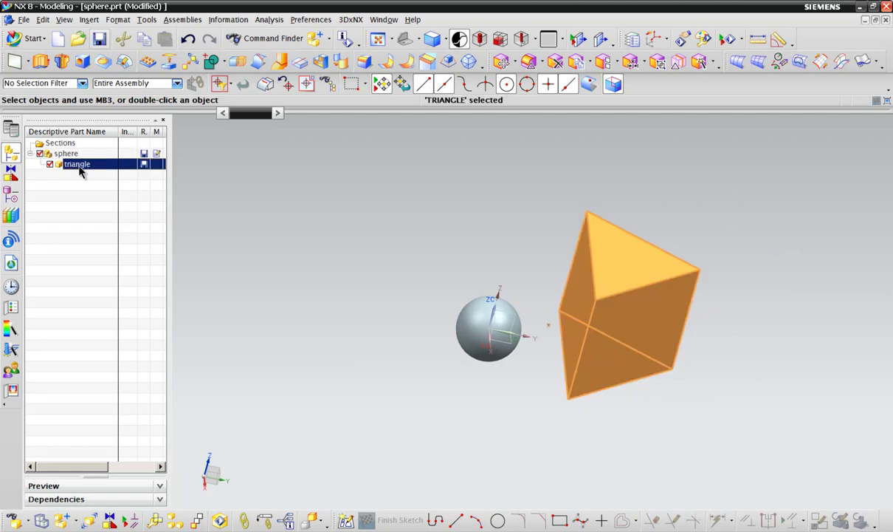
pyautogui.click(65, 191)
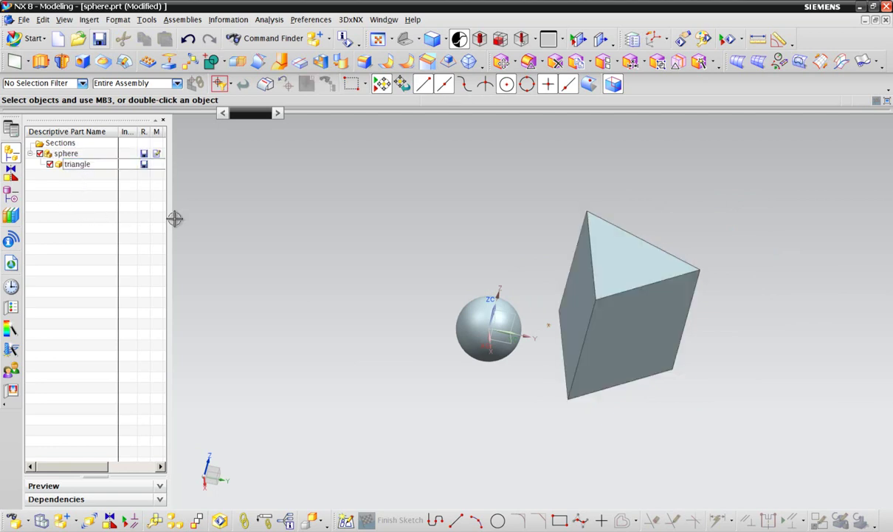
pyautogui.moveTo(265, 241)
pyautogui.mouseDown(button='middle')
pyautogui.moveTo(253, 242)
pyautogui.moveTo(262, 240)
pyautogui.mouseUp(button='middle')
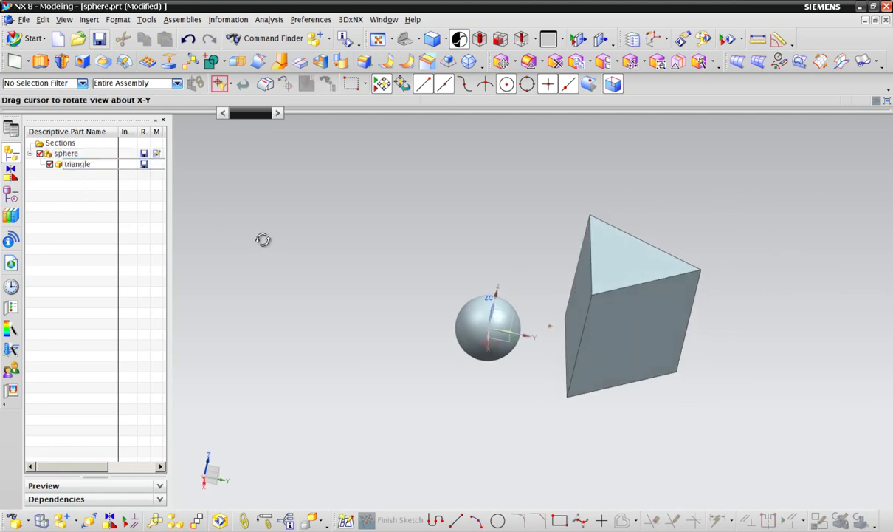
pyautogui.click(49, 164)
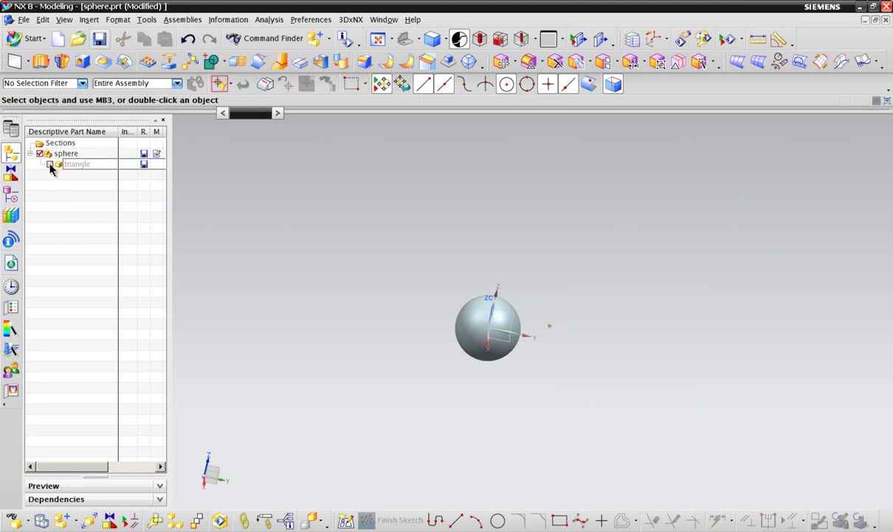
pyautogui.click(49, 164)
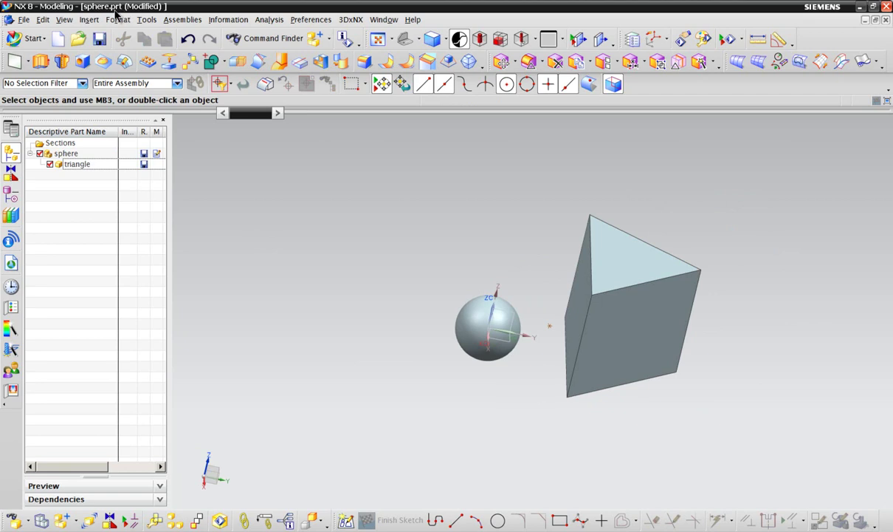
# Step: Display sphere.prt's Part Navigator history, checking Sphere (1), and orbit the view slightly
pyautogui.click(7, 196)
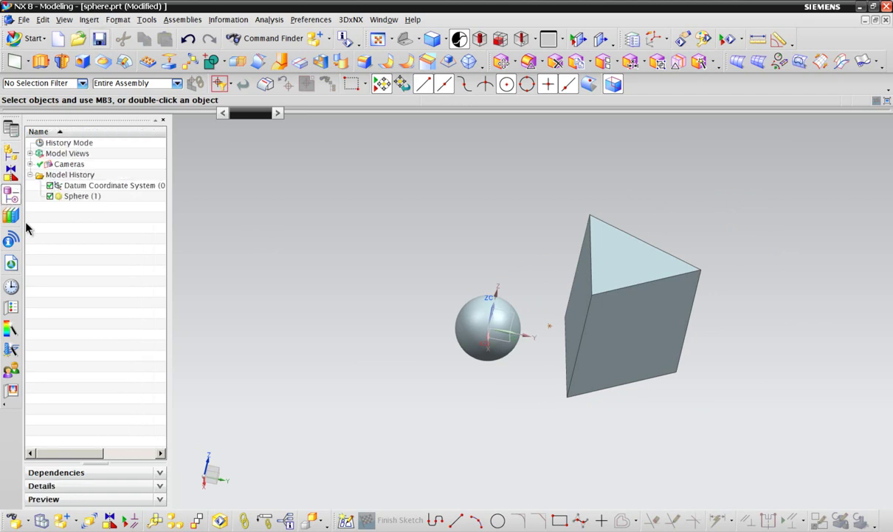
pyautogui.click(77, 196)
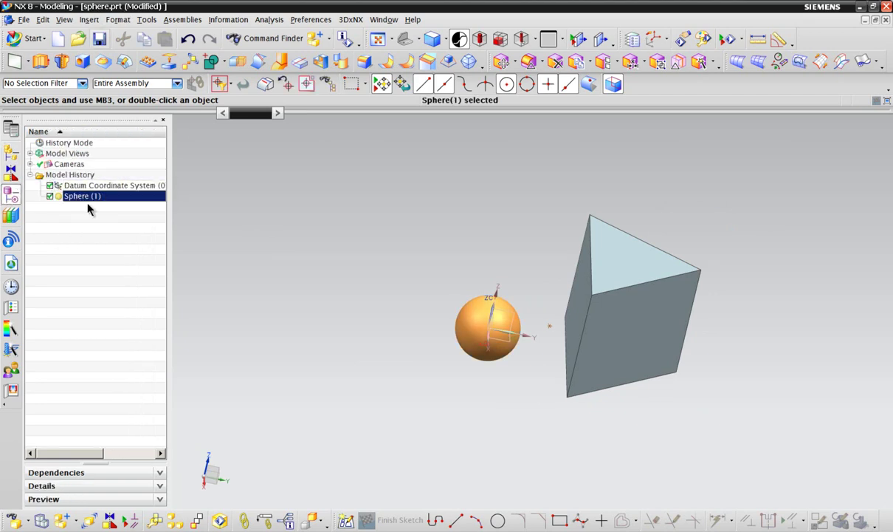
pyautogui.click(71, 221)
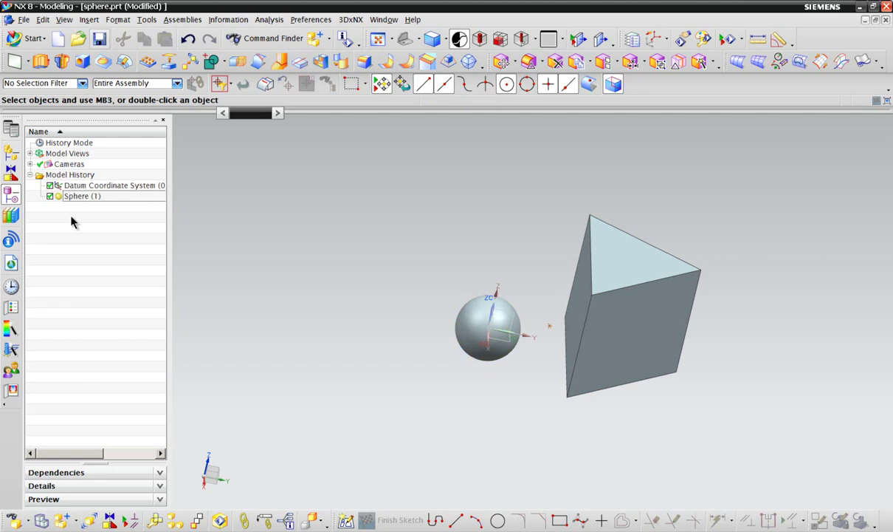
pyautogui.moveTo(257, 237); pyautogui.dragTo(261, 241, button='middle')
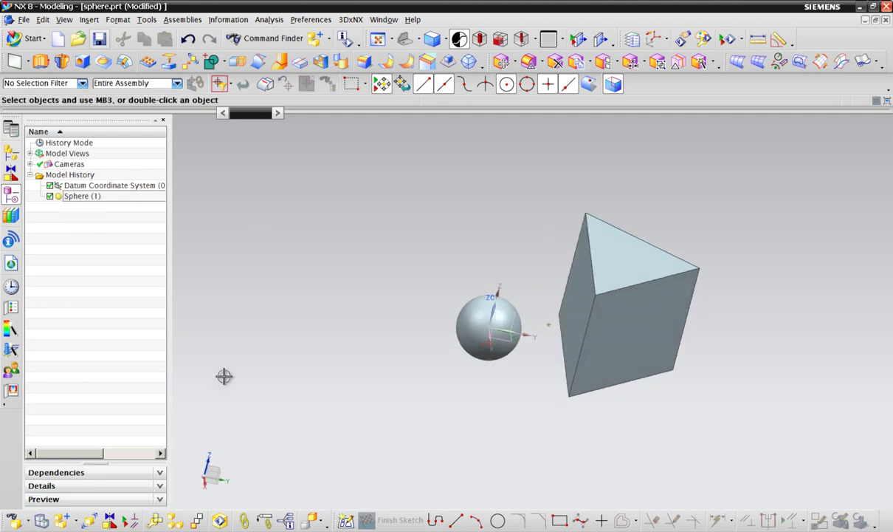
# Step: Link the triangle prism body into sphere.prt as Linked Body (2), then review it beside Sphere (1)
pyautogui.click(248, 521)
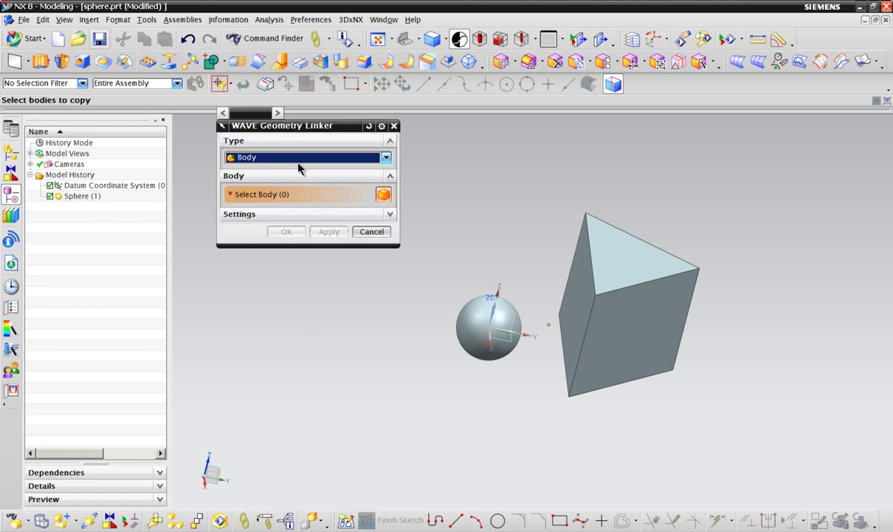
pyautogui.click(577, 303)
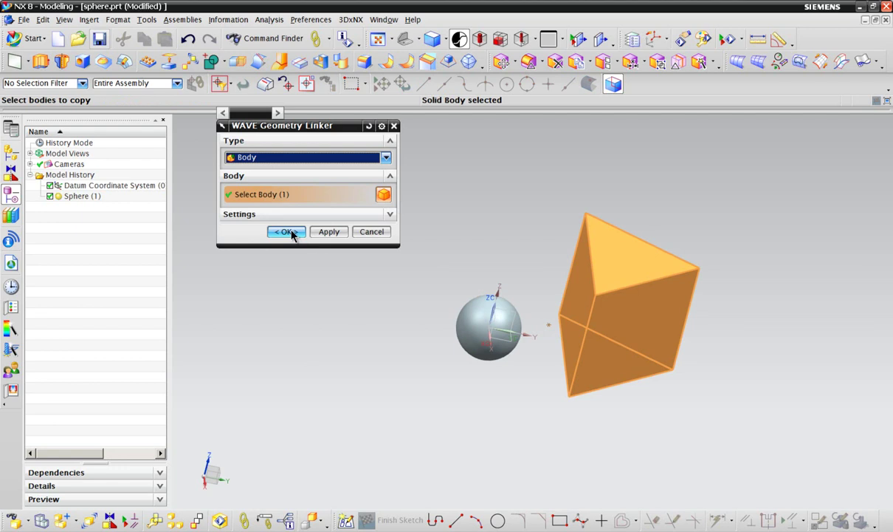
pyautogui.click(287, 231)
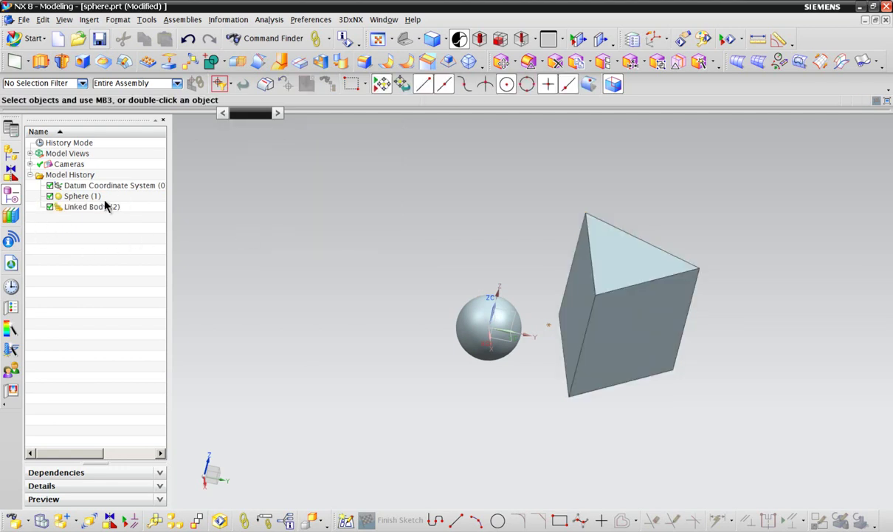
pyautogui.click(111, 207)
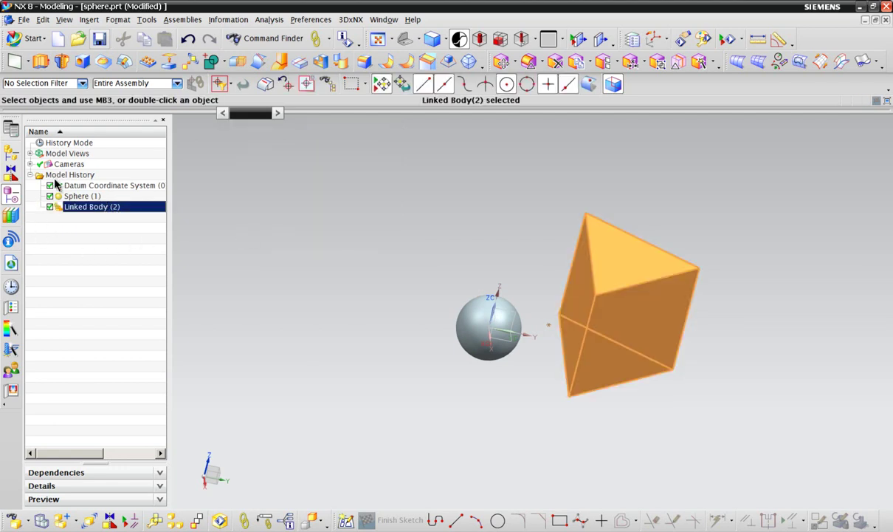
pyautogui.click(77, 195)
# Step: Hide the triangle component in the Assembly Navigator
pyautogui.click(11, 153)
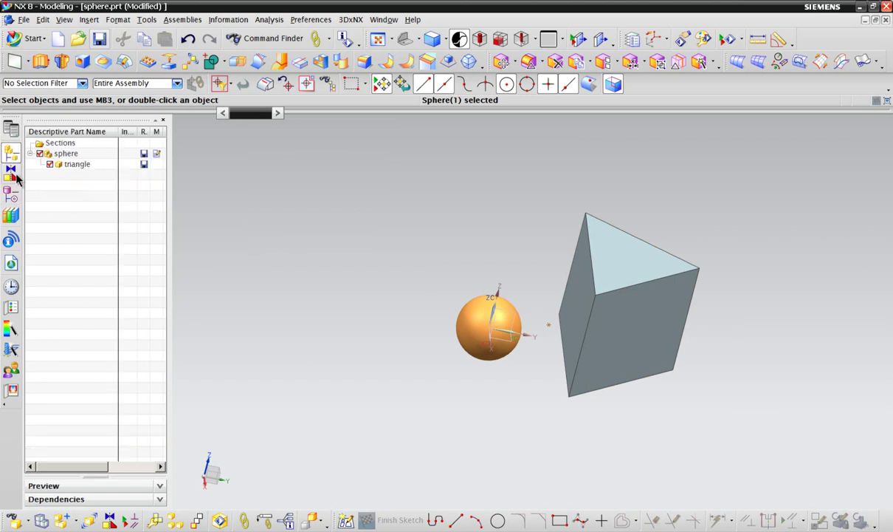
pyautogui.click(69, 166)
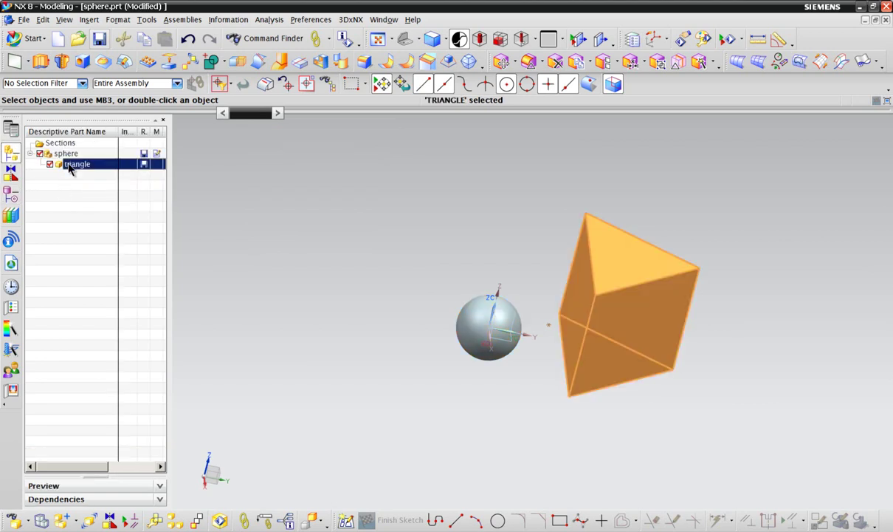
pyautogui.click(50, 164)
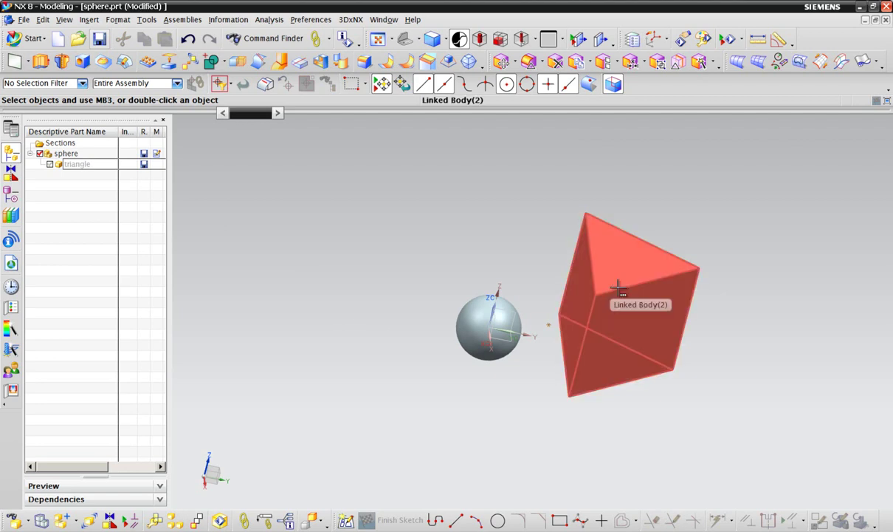
# Step: Close the triangle part using Close > Part
pyautogui.click(77, 164)
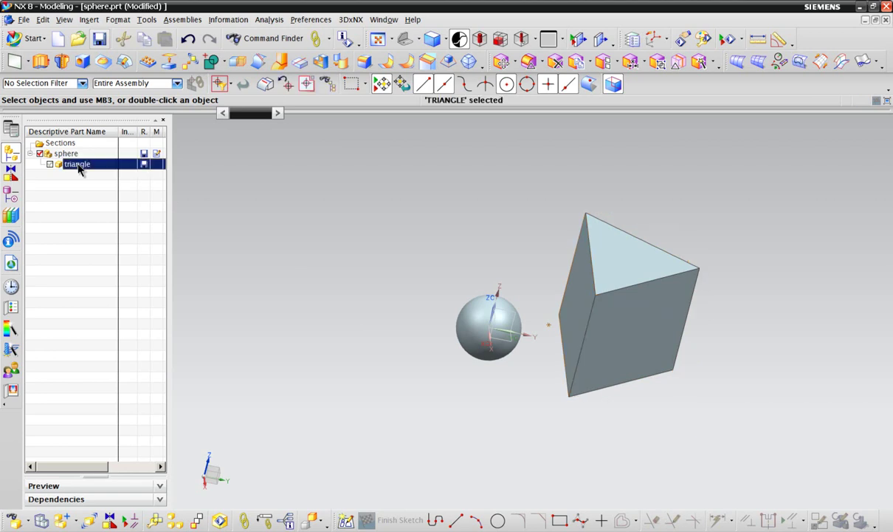
pyautogui.rightClick(77, 164)
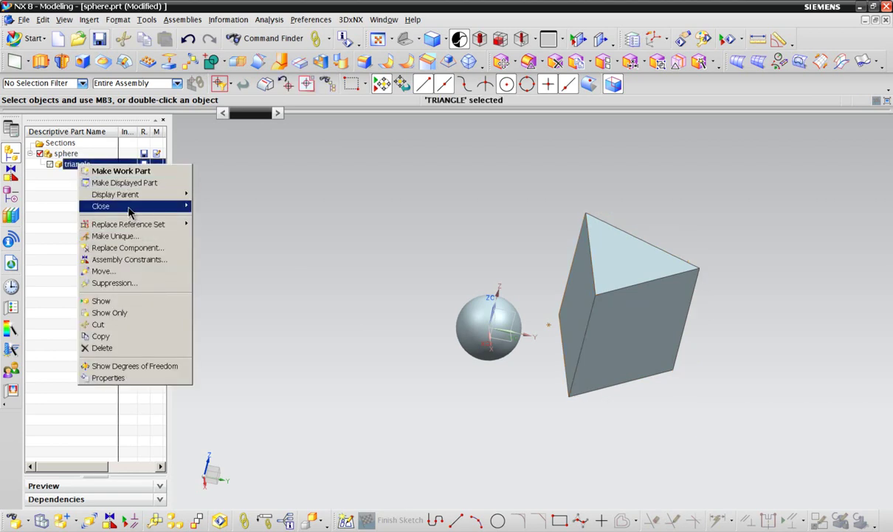
pyautogui.moveTo(130, 207)
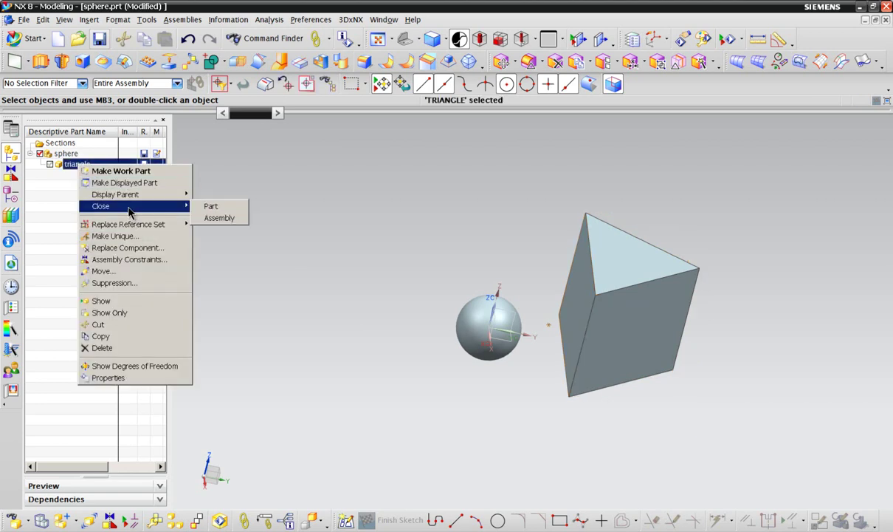
pyautogui.click(210, 206)
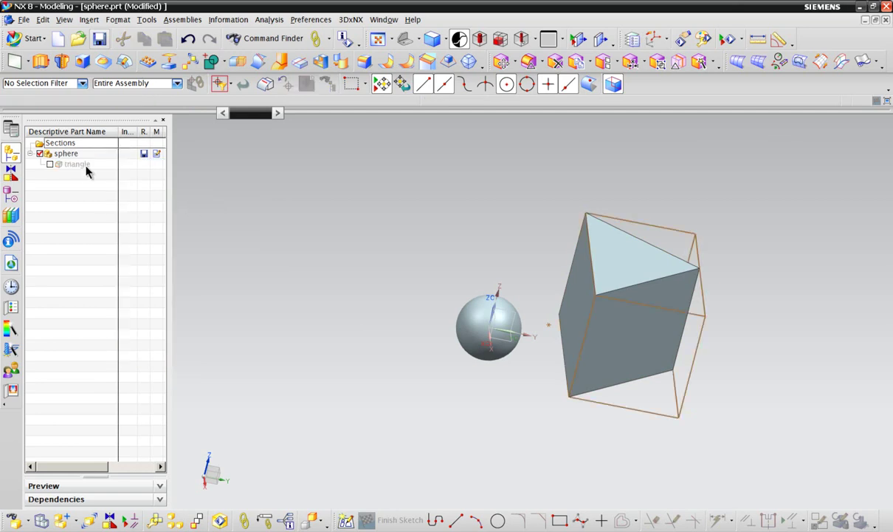
# Step: Highlight Linked Body (2) beside Sphere (1) in the sphere's Model History
pyautogui.click(13, 192)
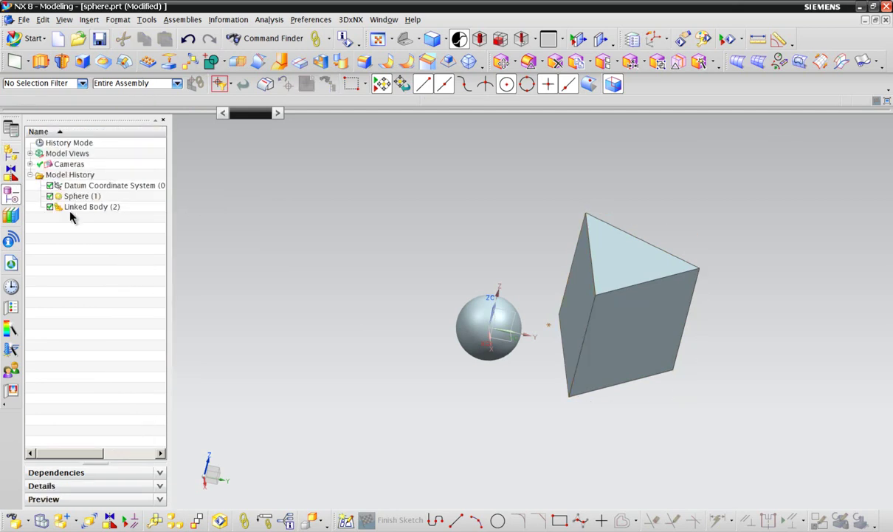
pyautogui.click(90, 197)
pyautogui.click(88, 207)
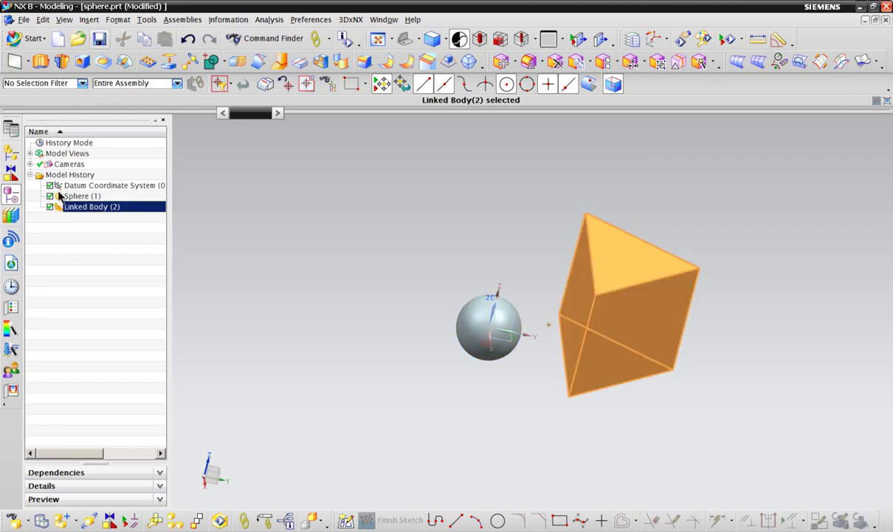